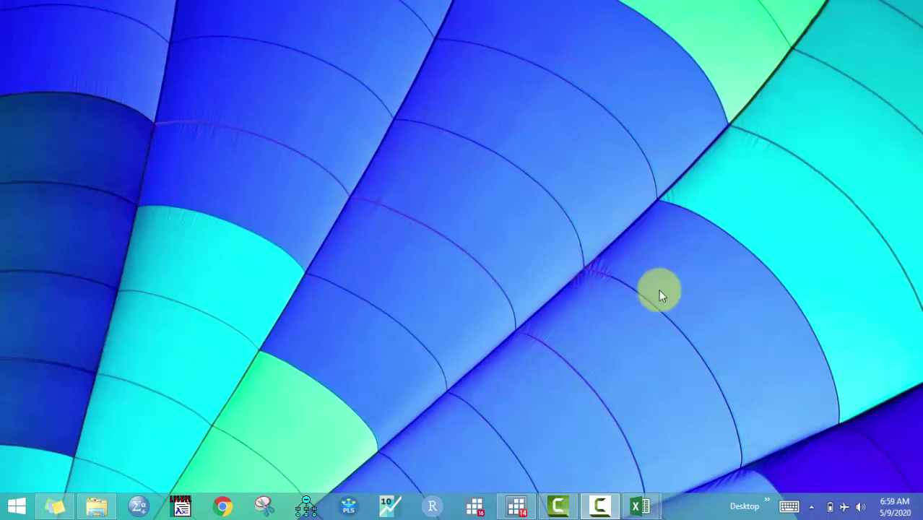
Switch to Stata/MP 14.2 and bring up the project folder containing the spatial panel data files
mouse_move(511, 507)
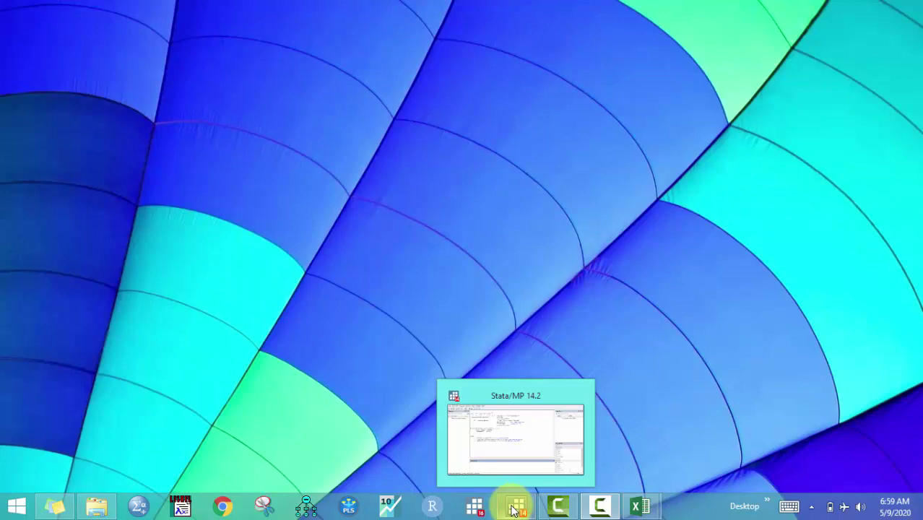
left_click(514, 508)
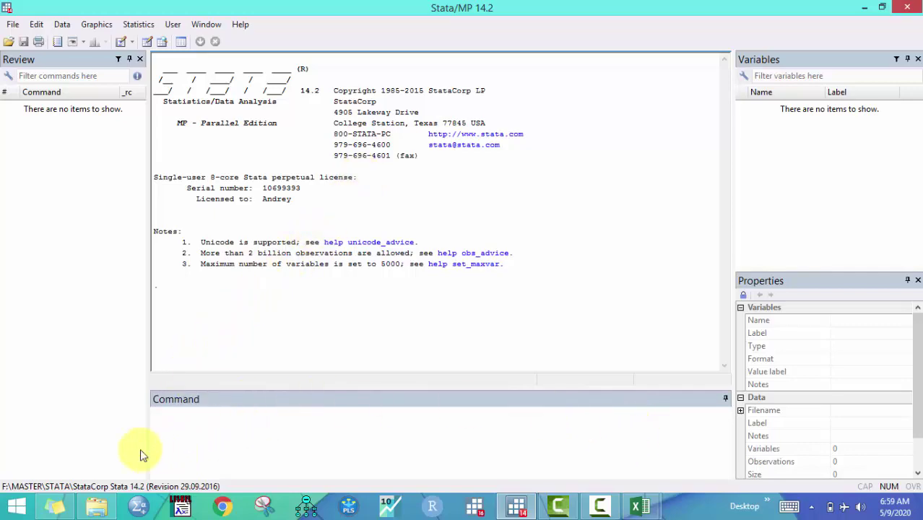
left_click(96, 506)
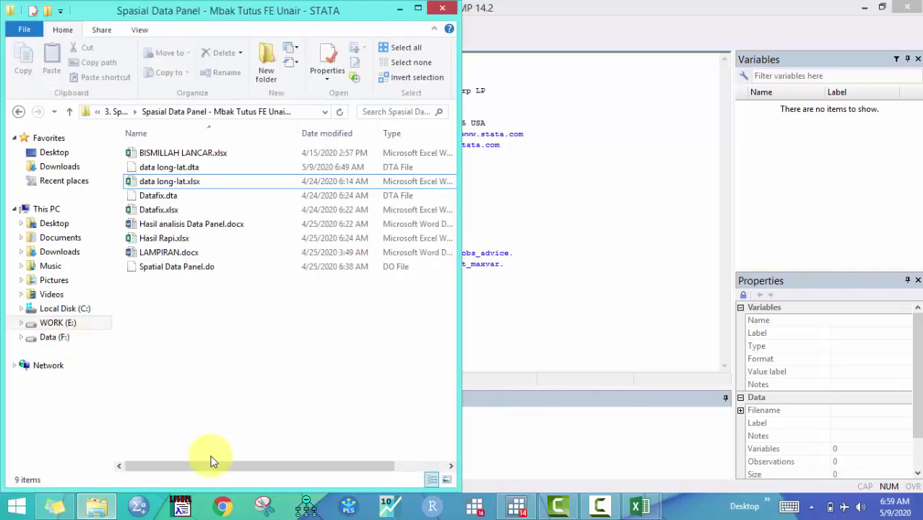
Switch to Datafix.xlsx in Excel and examine the ID, COUNTRY and YEAR columns and the variable headers from EM to POS
mouse_move(640, 506)
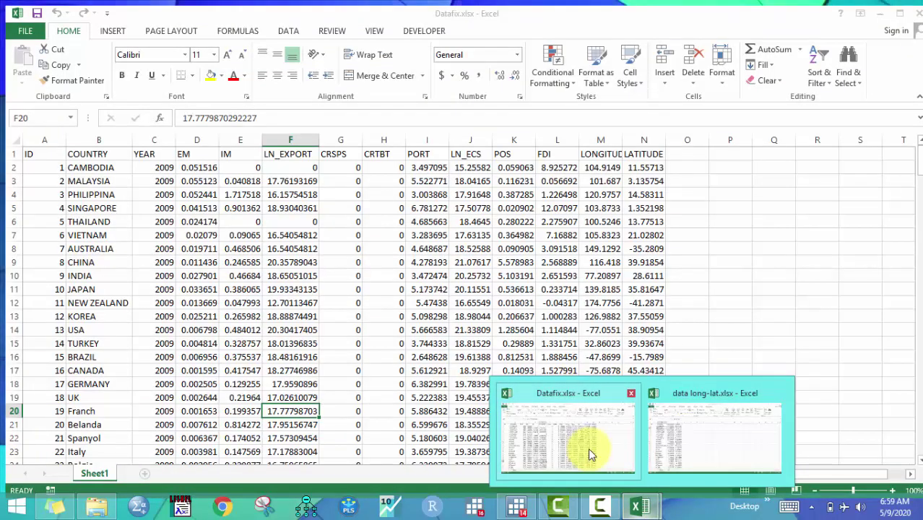
left_click(588, 448)
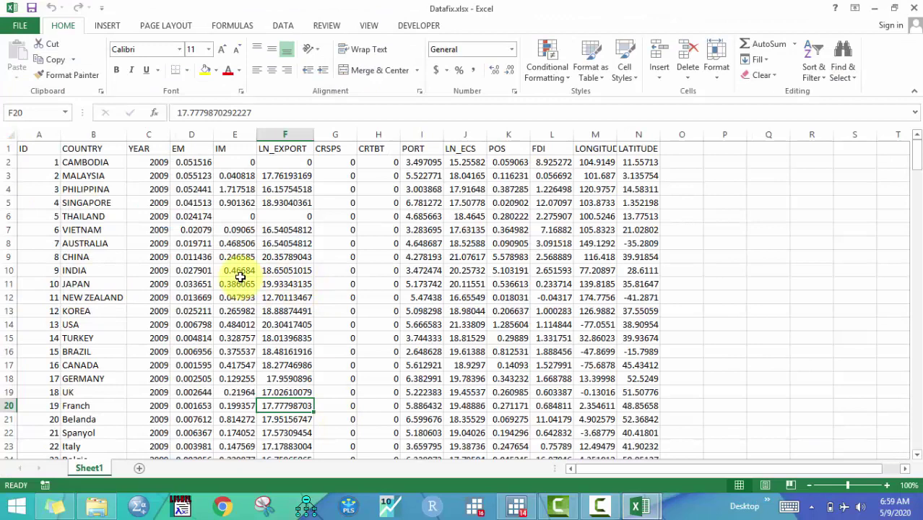
left_click(147, 166)
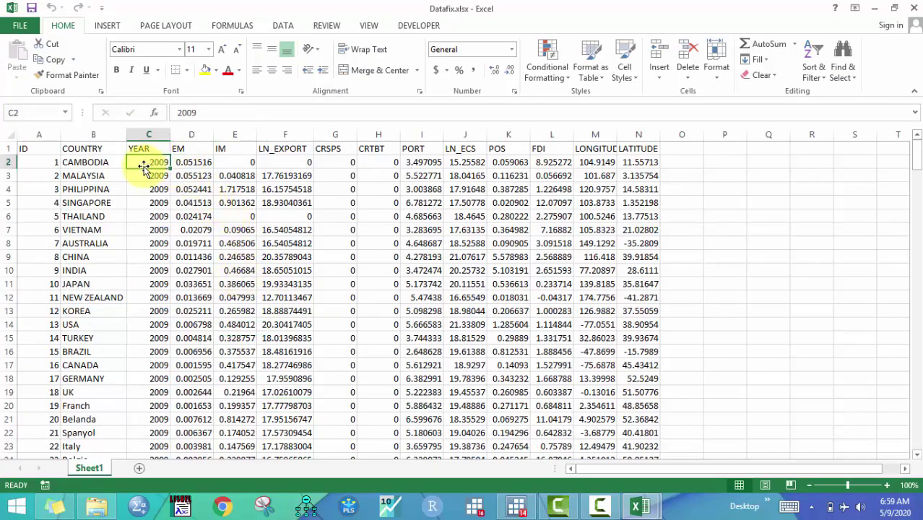
left_click(31, 149)
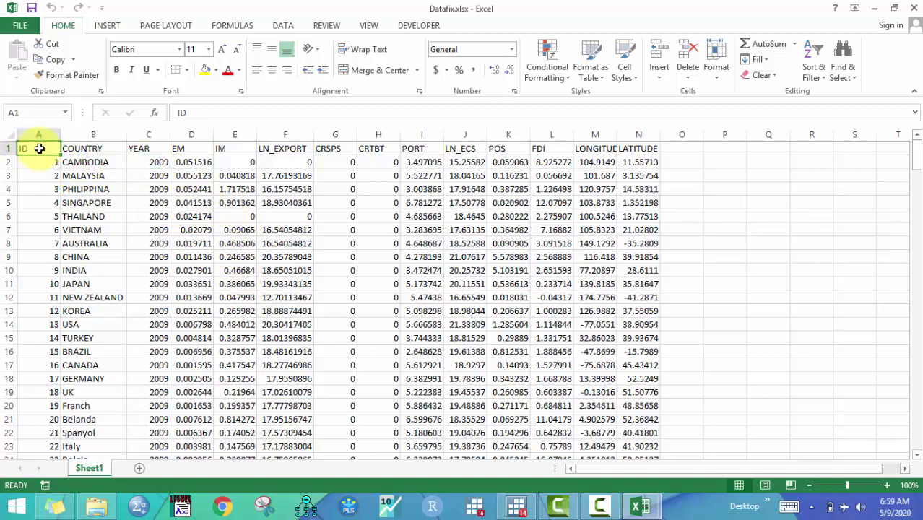
left_click_drag(39, 149, 41, 221)
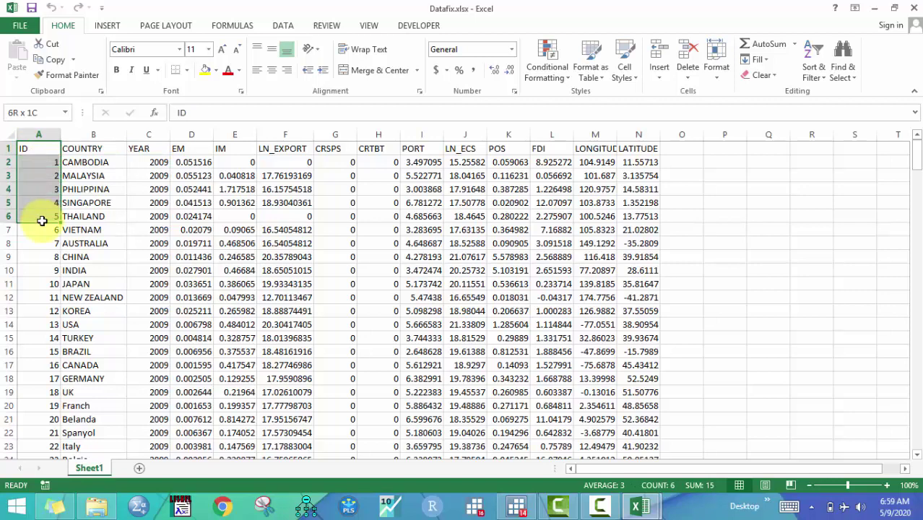
left_click_drag(42, 221, 41, 256)
left_click_drag(37, 161, 46, 250)
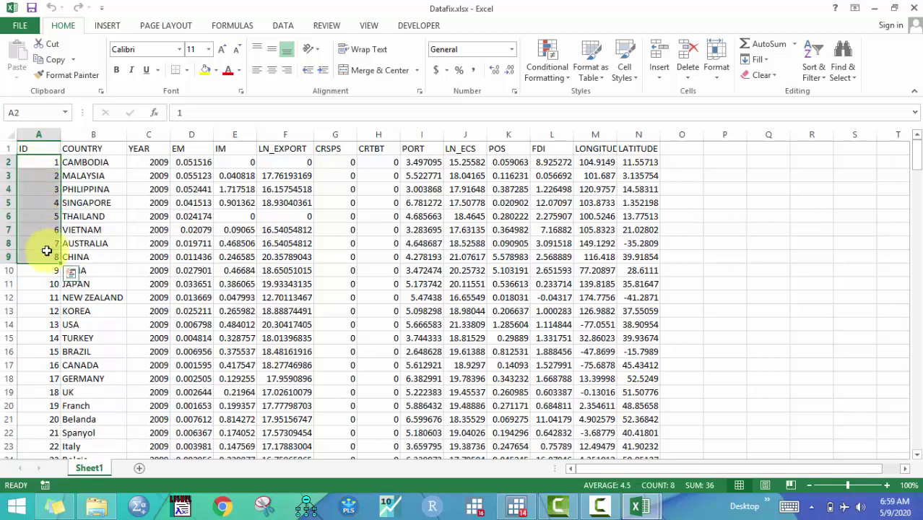
left_click(73, 152)
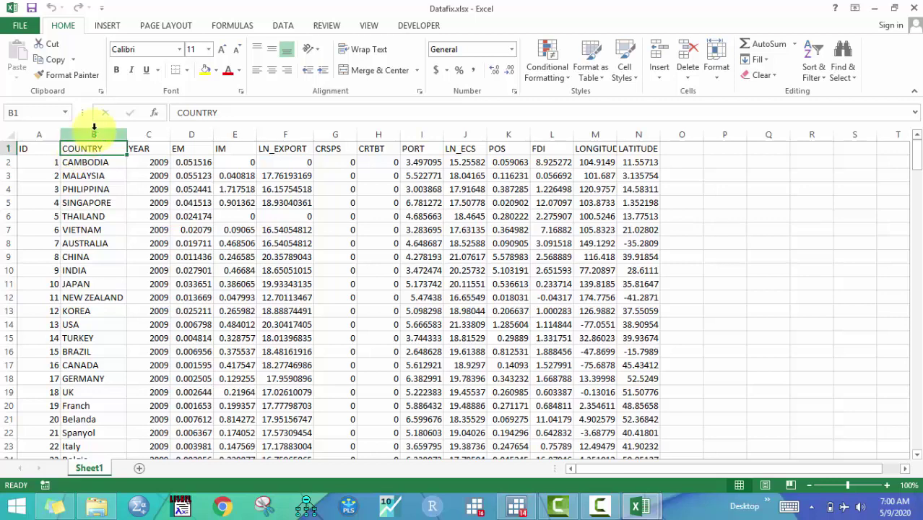
left_click(97, 162)
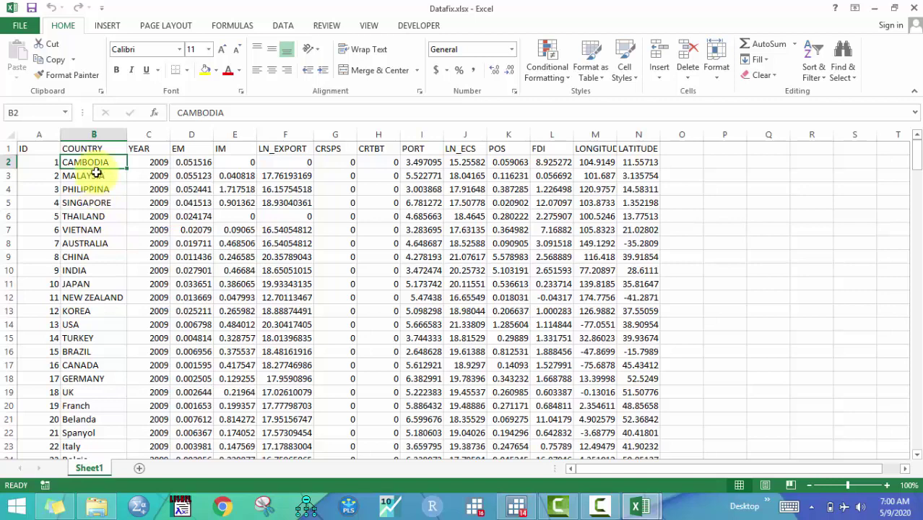
left_click(134, 148)
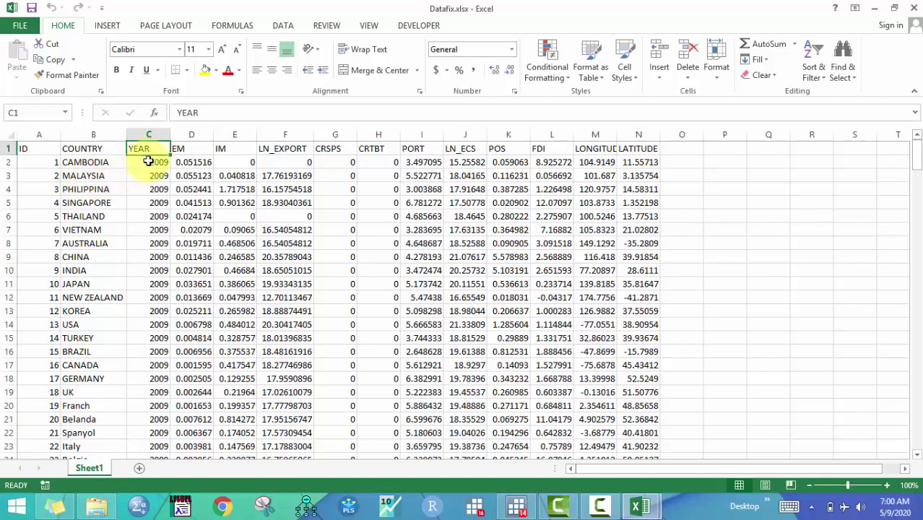
left_click_drag(141, 161, 140, 376)
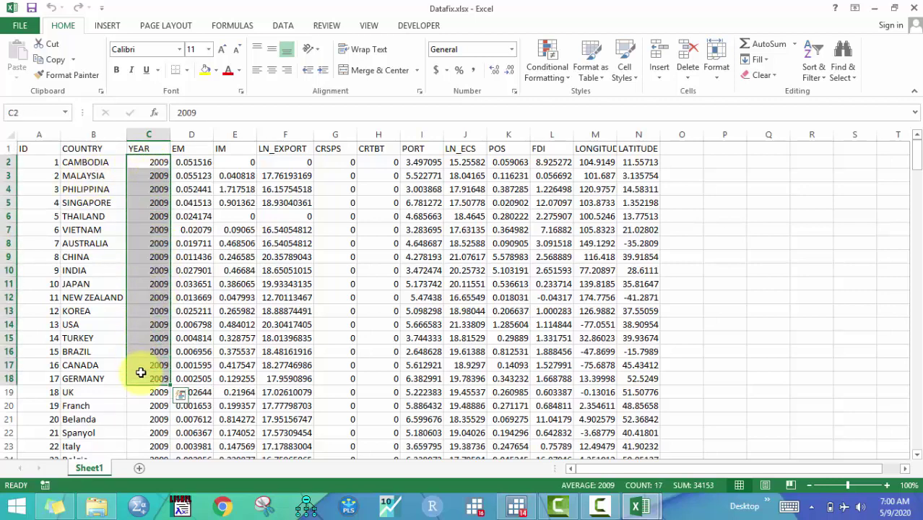
left_click_drag(190, 149, 497, 153)
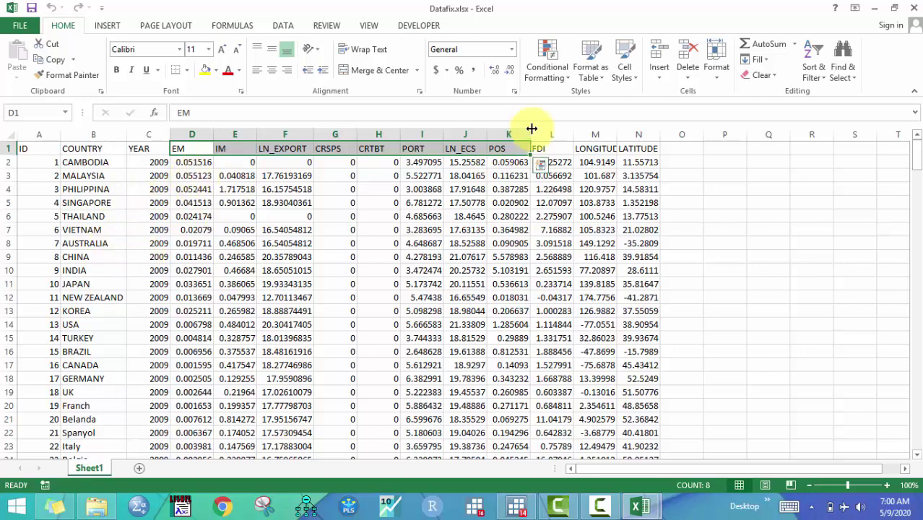
Auto-fit the LONGITUDE column's width and select Cambodia's longitude and latitude values in M2:N2
left_click(603, 132)
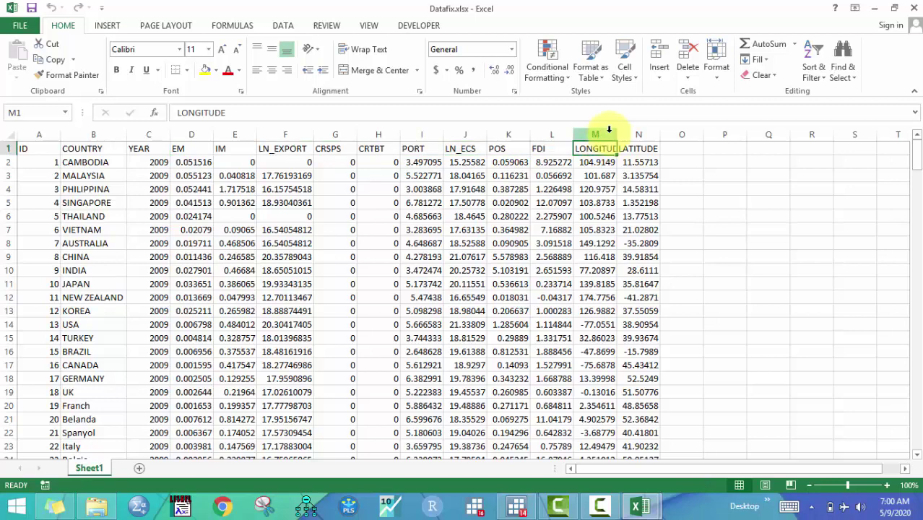
double_click(614, 133)
left_click(645, 134)
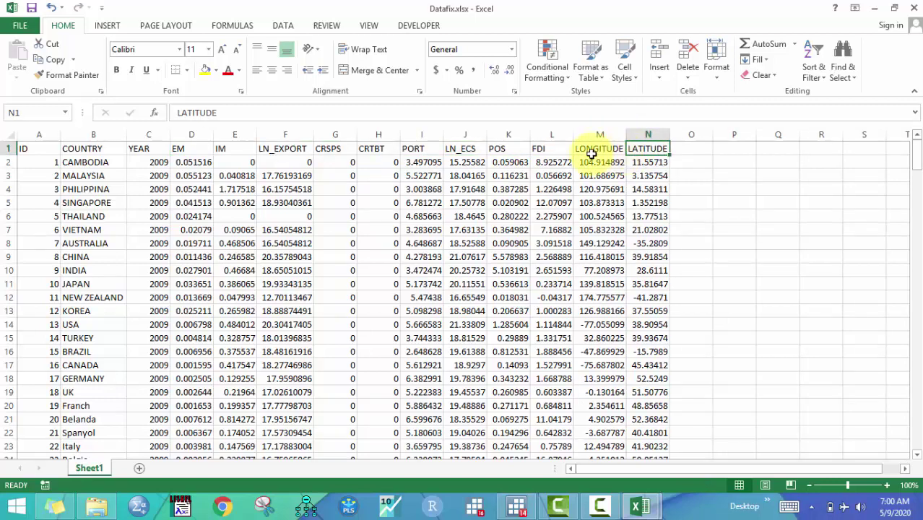
left_click_drag(592, 135, 649, 160)
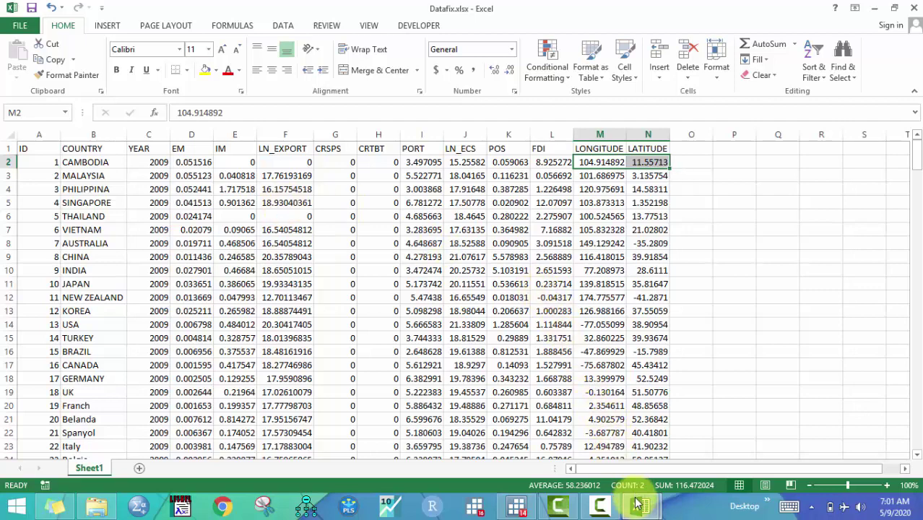
Switch to the data long-lat.xlsx workbook and examine its ID, COUNTRY, LONGITUDE and LATITUDE columns
mouse_move(640, 504)
left_click(667, 428)
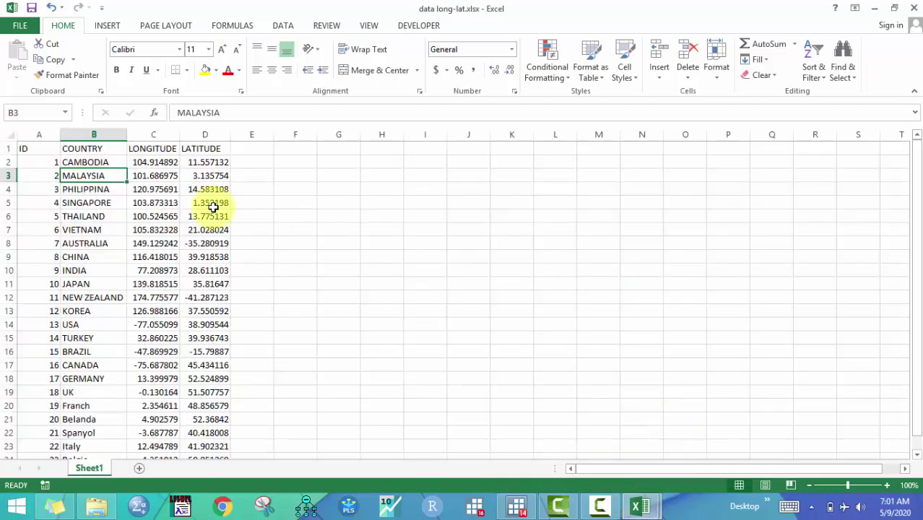
left_click(143, 149)
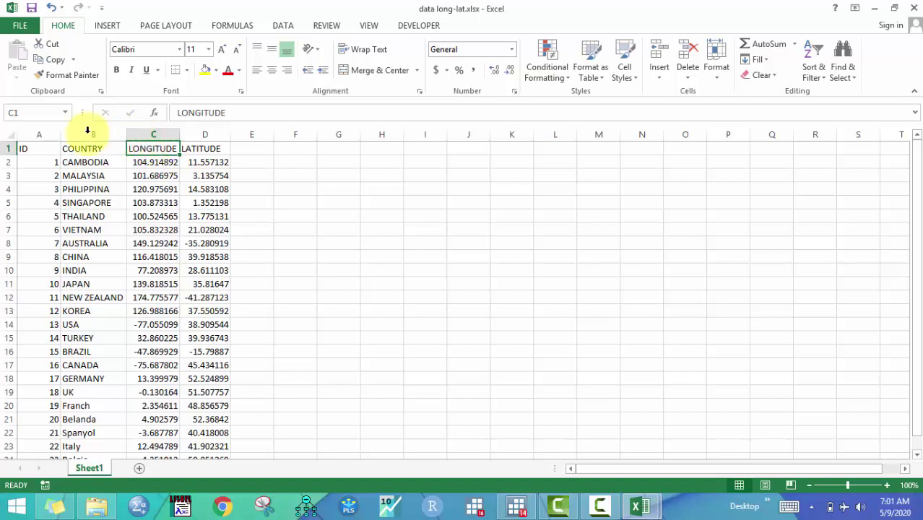
left_click_drag(39, 134, 68, 134)
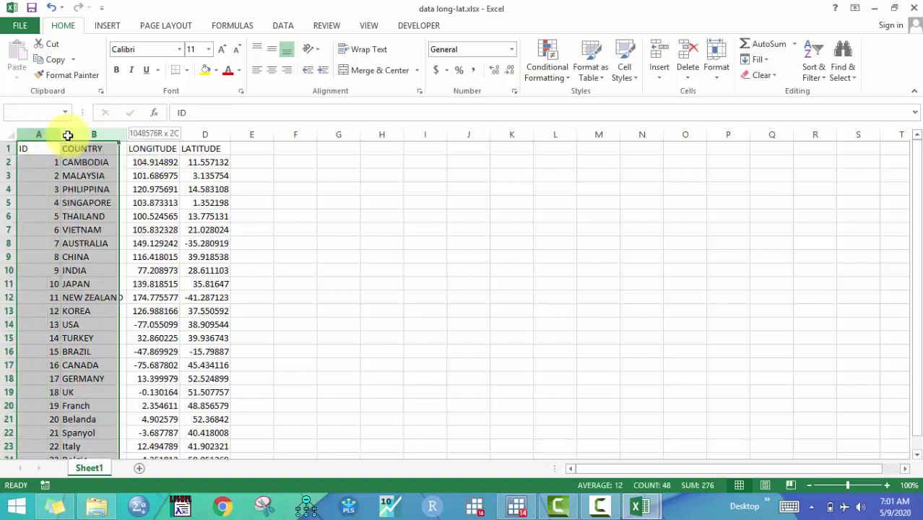
left_click(88, 130)
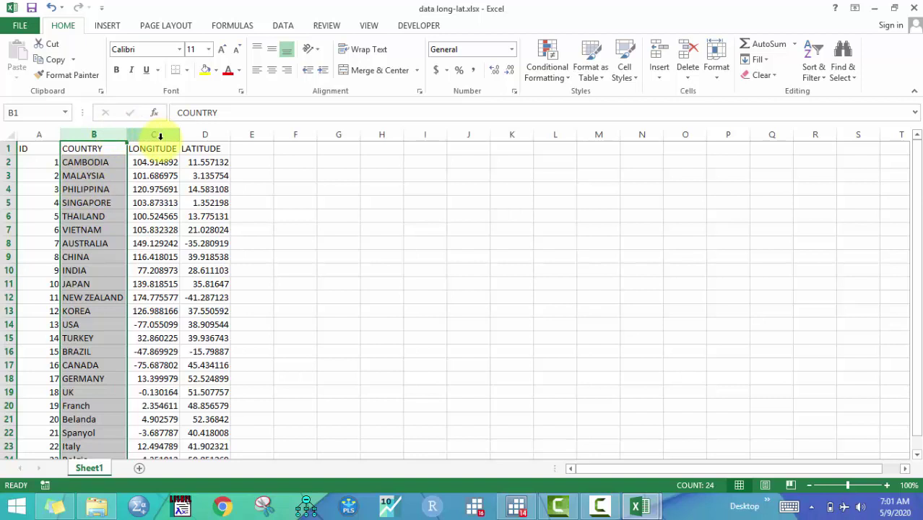
left_click_drag(160, 137, 191, 137)
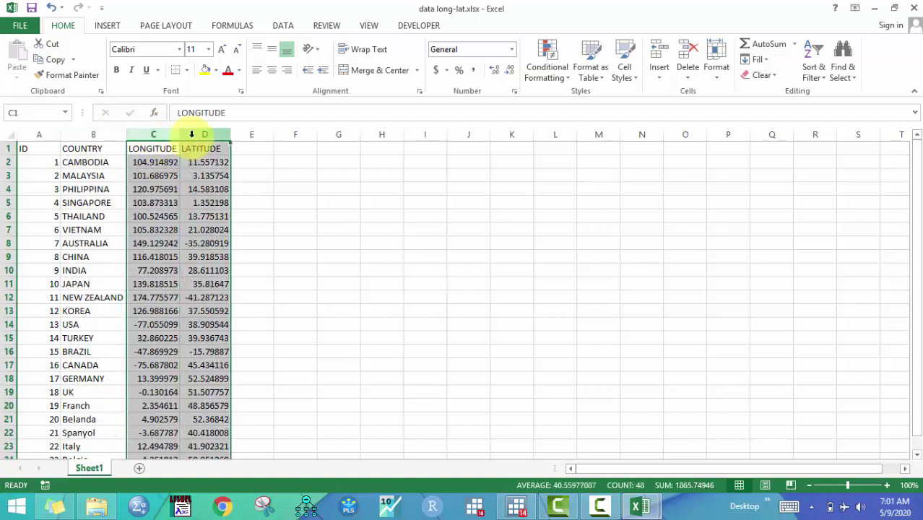
left_click(138, 160)
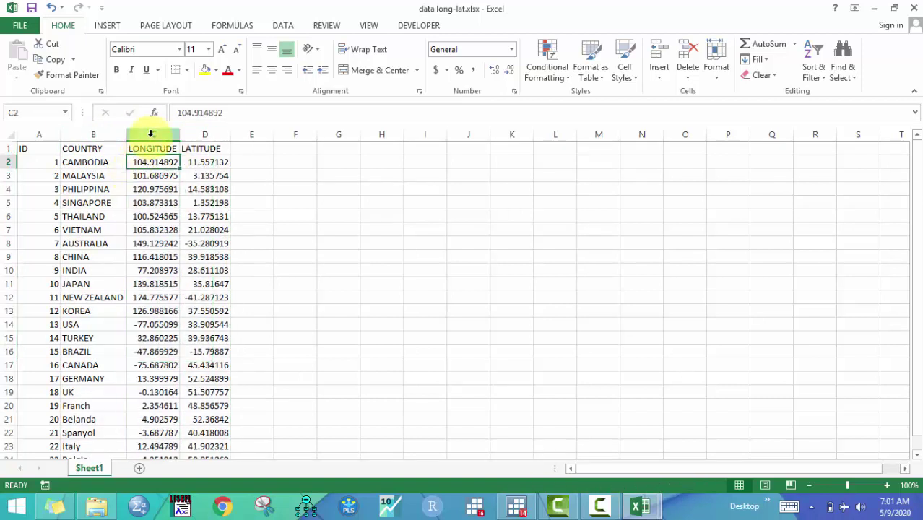
left_click_drag(148, 135, 200, 135)
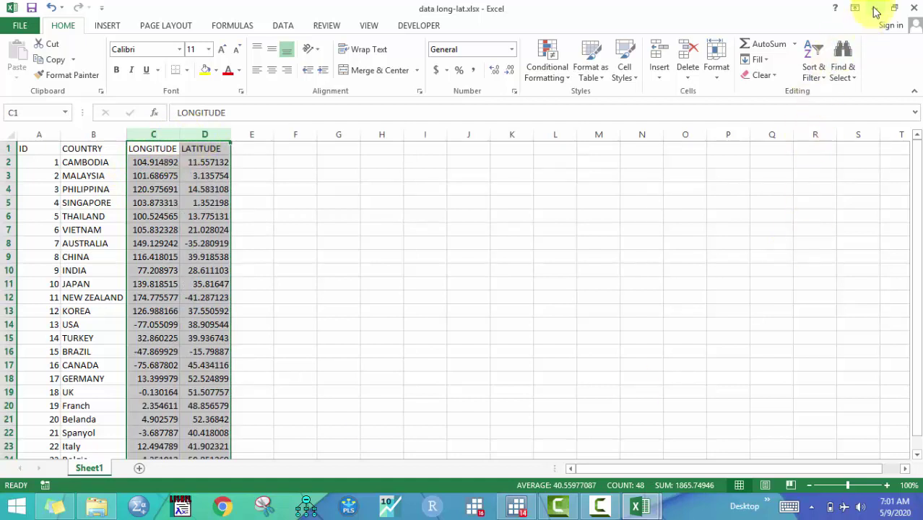
Switch to Stata and open an empty Do-file Editor, moving its window slightly lower
left_click(515, 505)
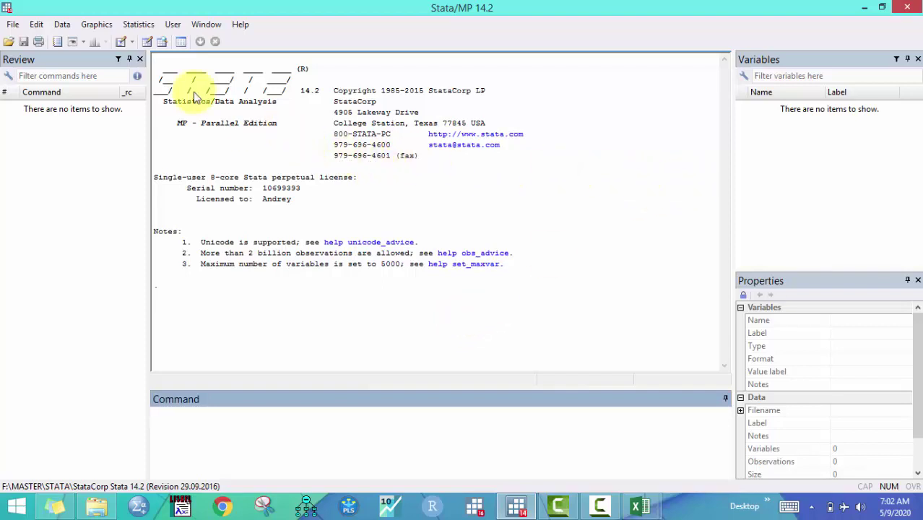
left_click(121, 43)
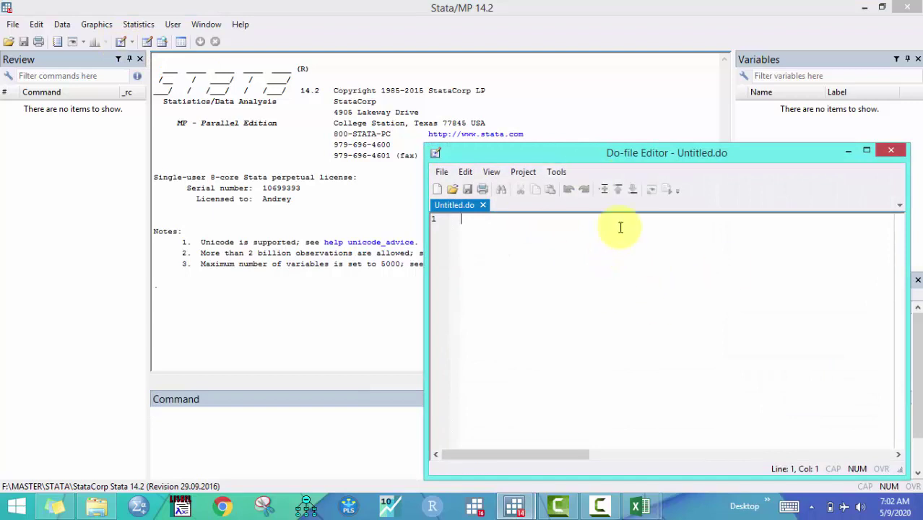
left_click_drag(600, 153, 583, 206)
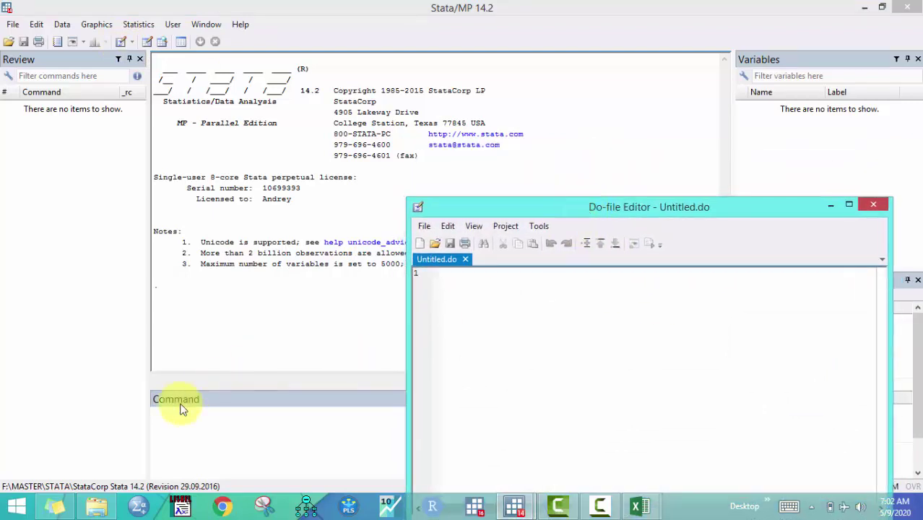
Load Spatial Data Panel.do from the project folder into the Do-file Editor and minimize the folder window
left_click(96, 505)
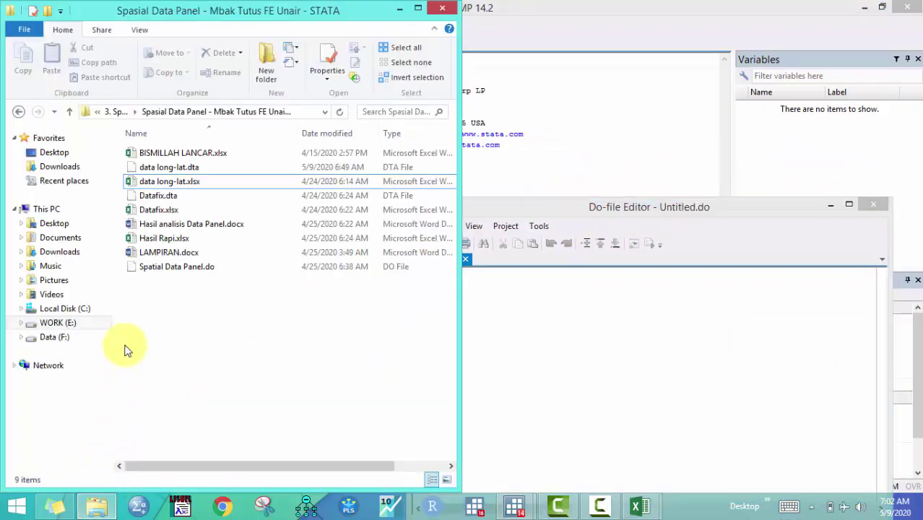
left_click(178, 271)
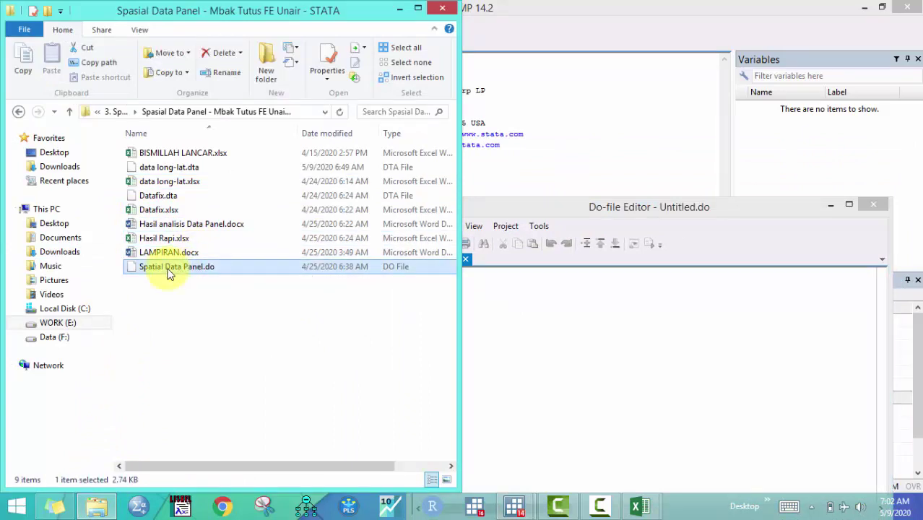
left_click_drag(178, 273, 545, 323)
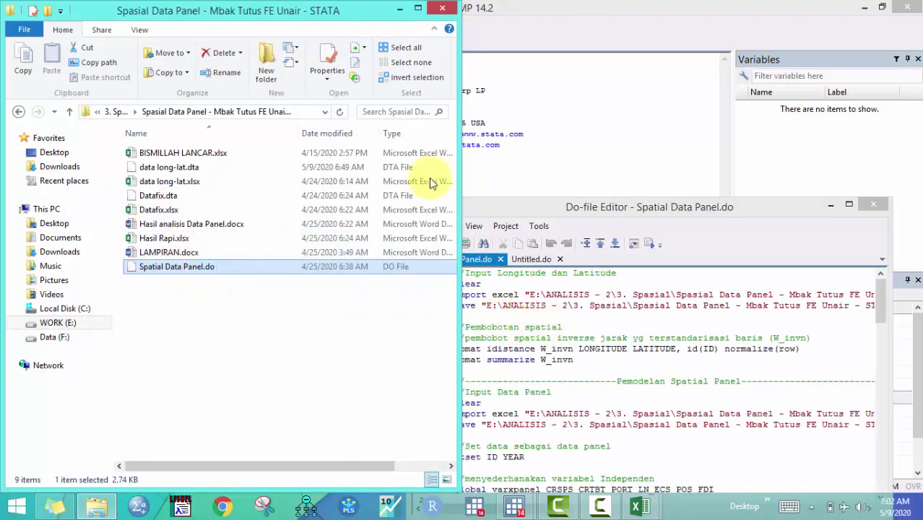
left_click(401, 8)
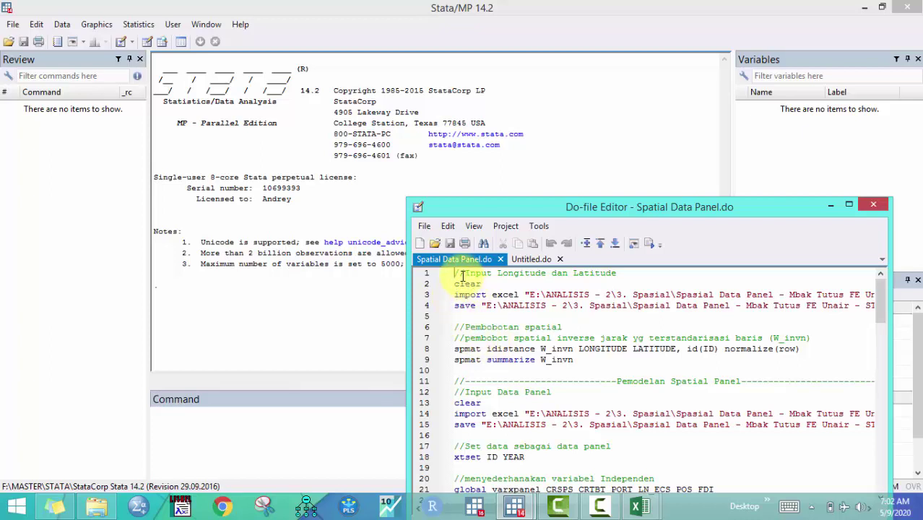
Review the "Input Longitude dan Latitude" comment in the do-file and the matching coordinates in data long-lat.xlsx
left_click_drag(455, 273, 622, 276)
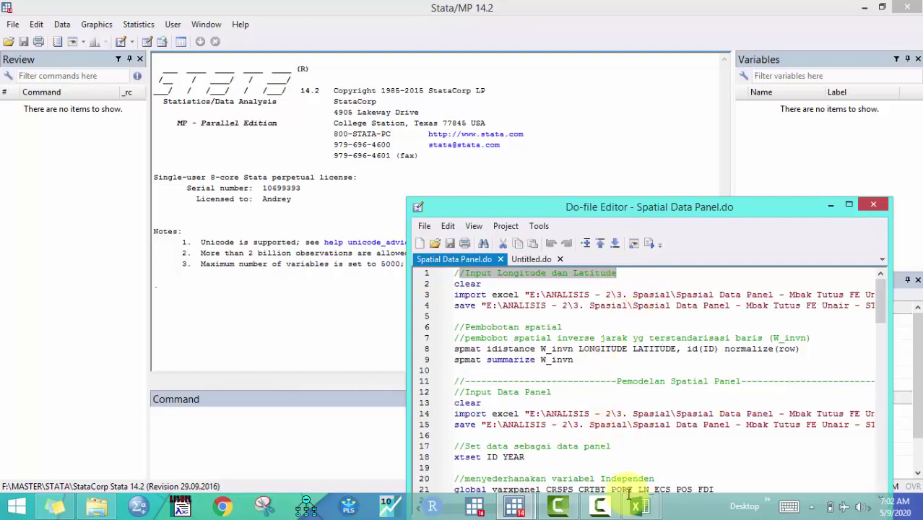
mouse_move(639, 505)
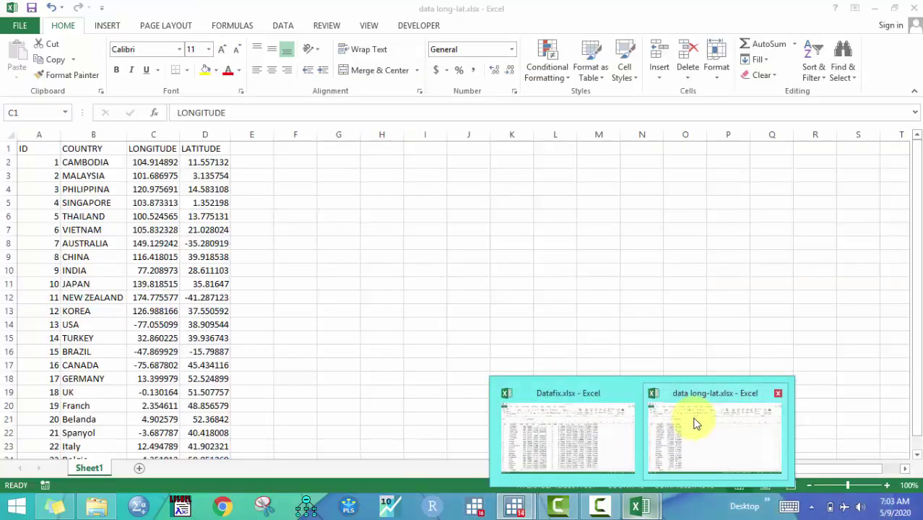
left_click(693, 423)
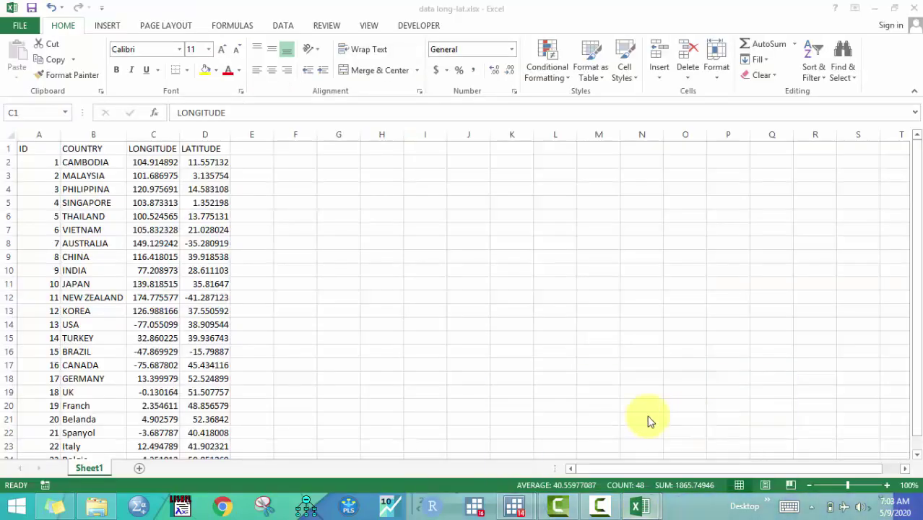
left_click(189, 246)
left_click(137, 175)
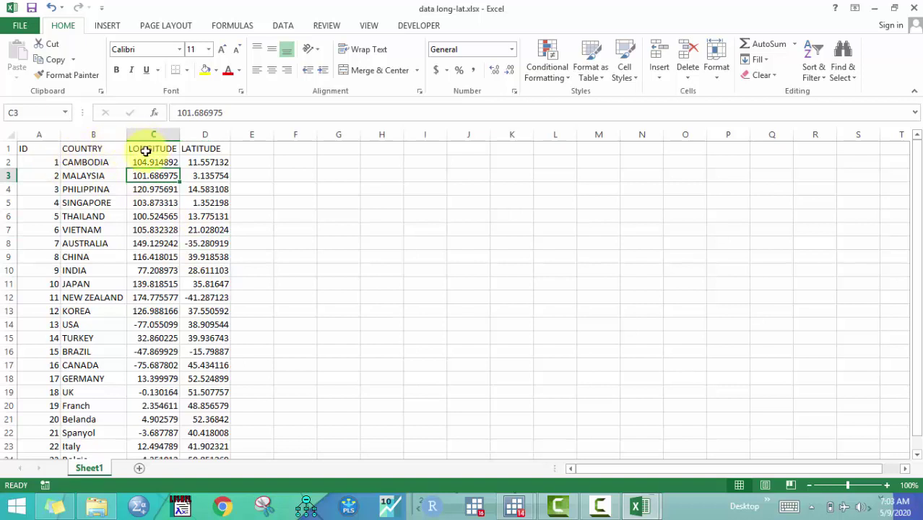
Examine the COUNTRY entries from CAMBODIA through Belgia together with their longitude and latitude values
left_click(90, 161)
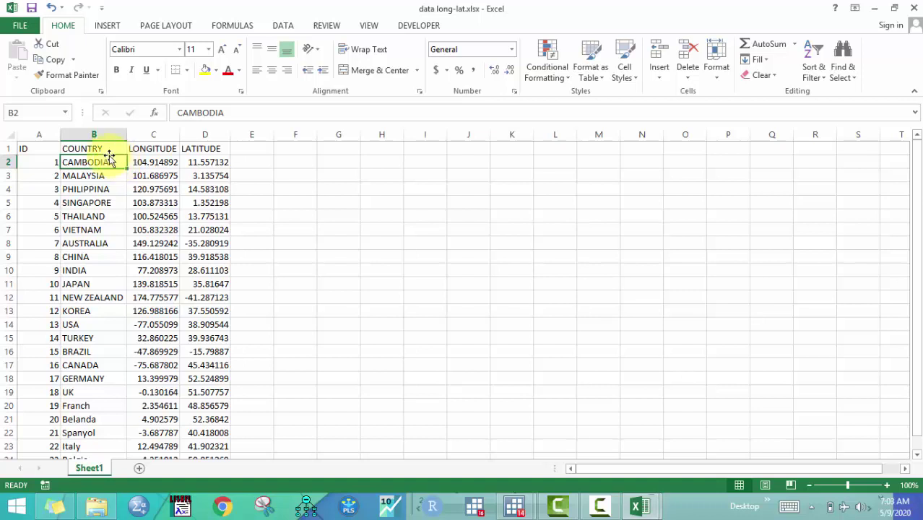
left_click(92, 148)
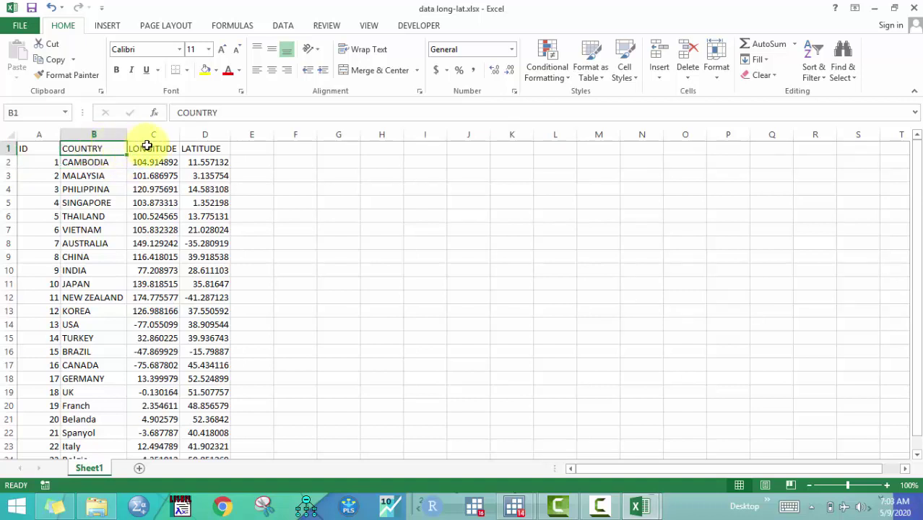
left_click(101, 162)
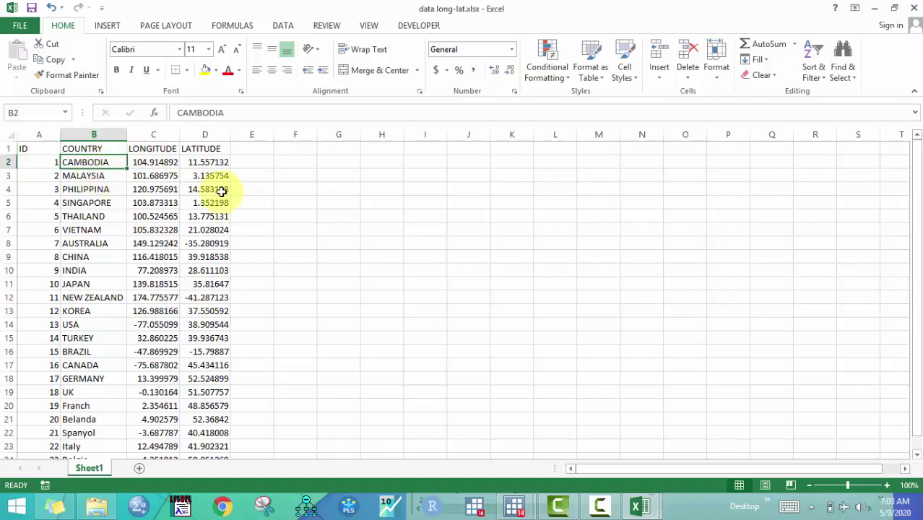
left_click_drag(919, 232, 909, 306)
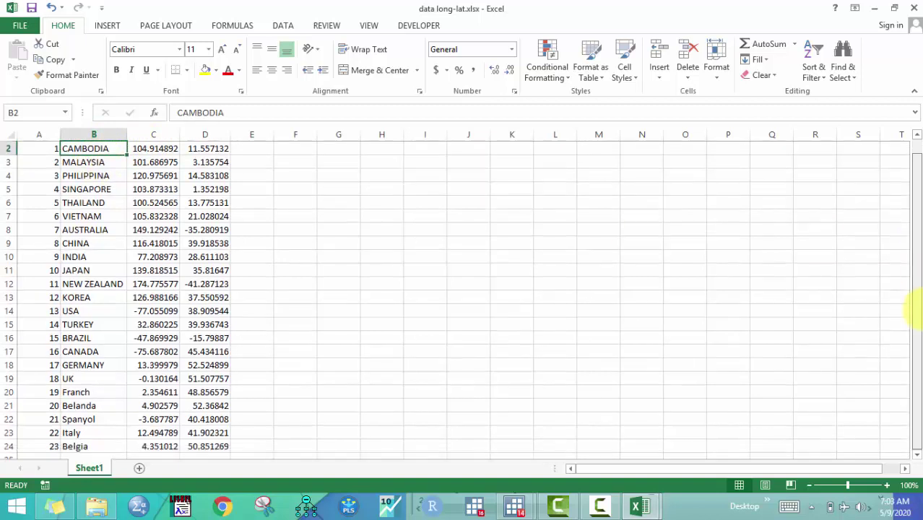
left_click(98, 445)
scroll(107, 295, "up", 1)
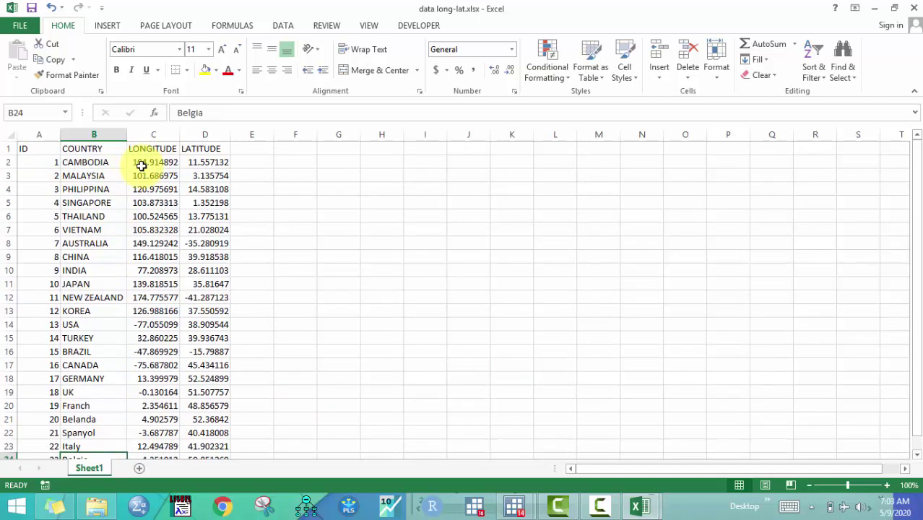
left_click_drag(141, 166, 185, 449)
left_click(64, 238)
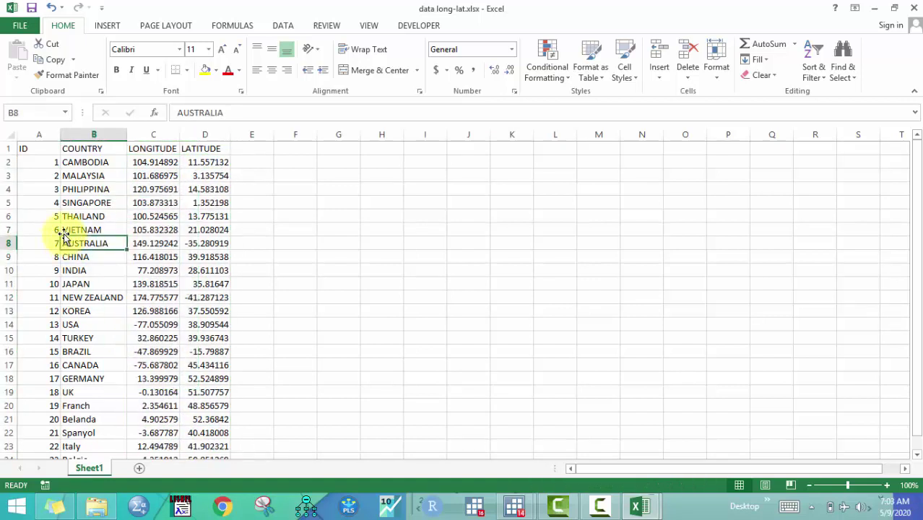
scroll(117, 227, "down", 4)
scroll(88, 226, "up", 4)
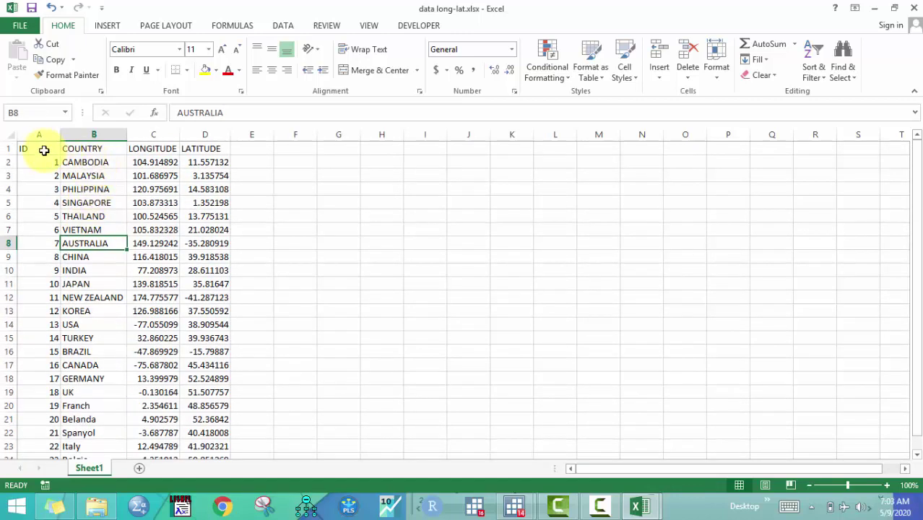
Select the whole coordinate table from the ID header through the Belgia row, review it, and minimize the workbook
left_click_drag(44, 150, 186, 426)
scroll(185, 426, "up", 1)
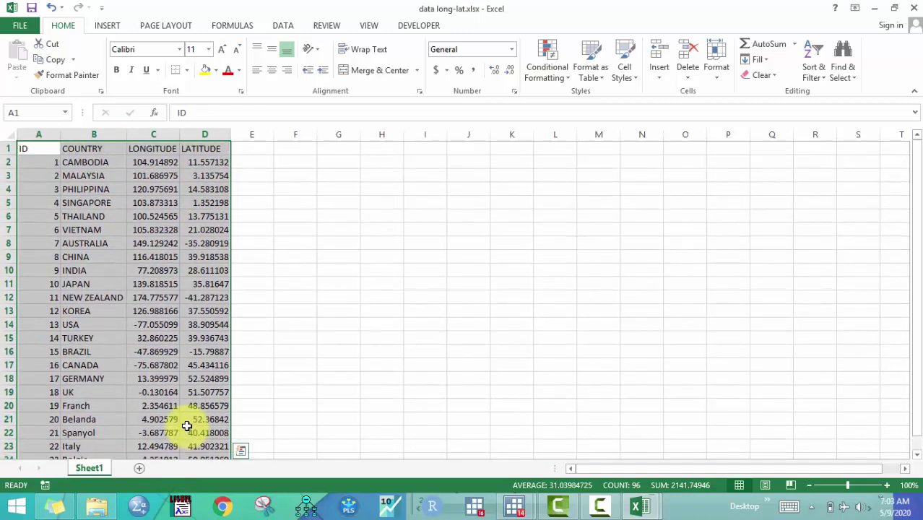
scroll(186, 426, "down", 3)
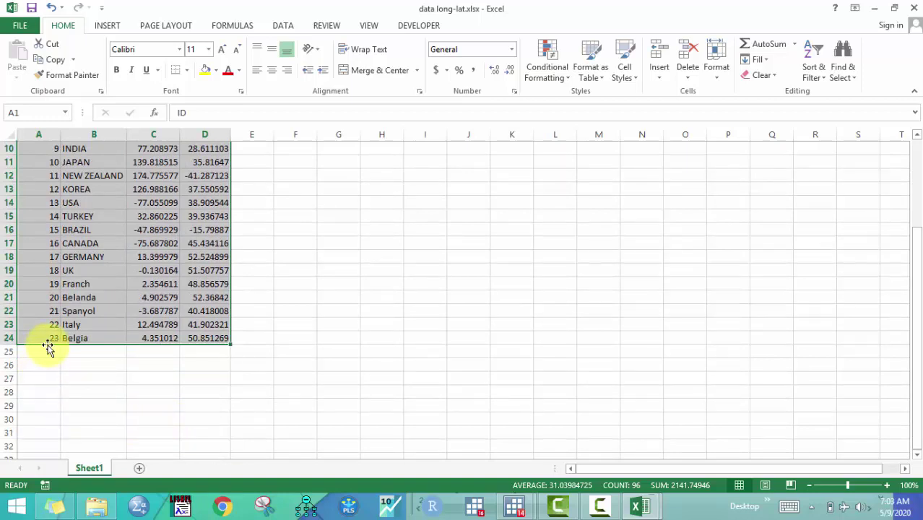
left_click(875, 8)
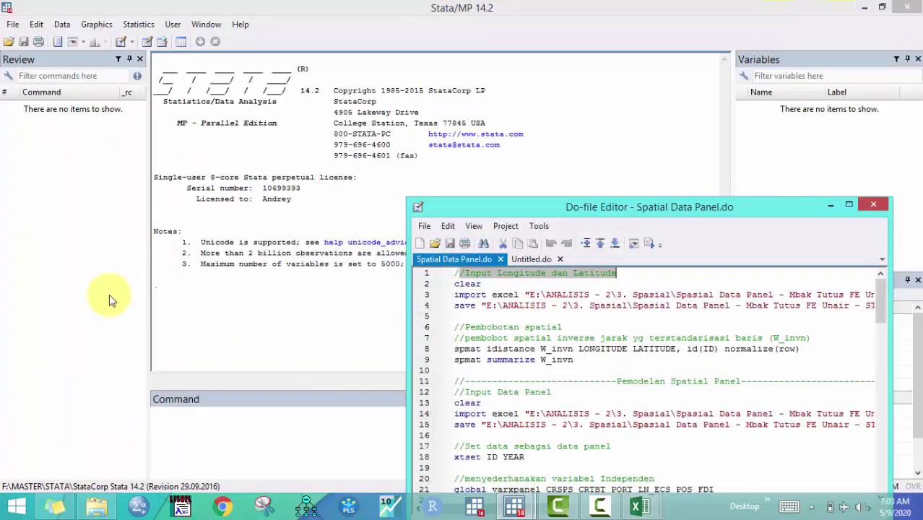
Review the clear and import excel commands in lines 2 and 3 of Spatial Data Panel.do, highlighting both lines
left_click(497, 295)
left_click(422, 283)
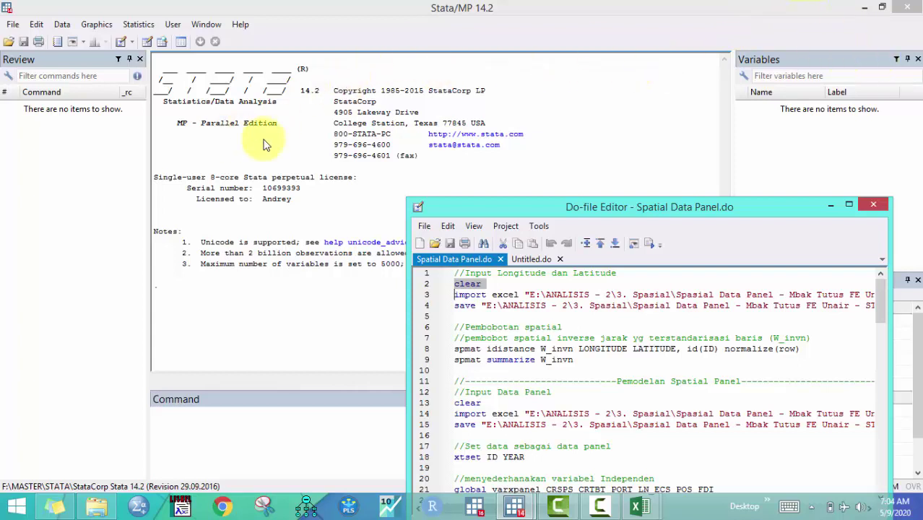
left_click(454, 294)
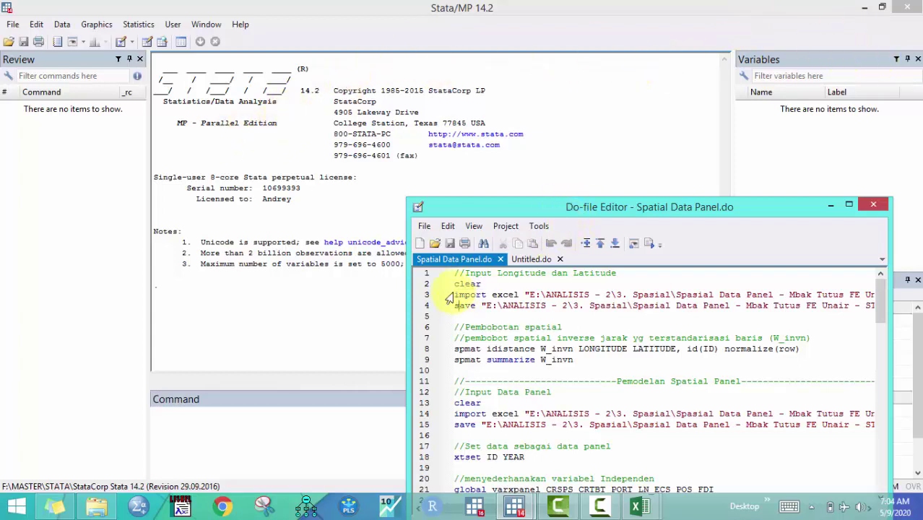
left_click(437, 289)
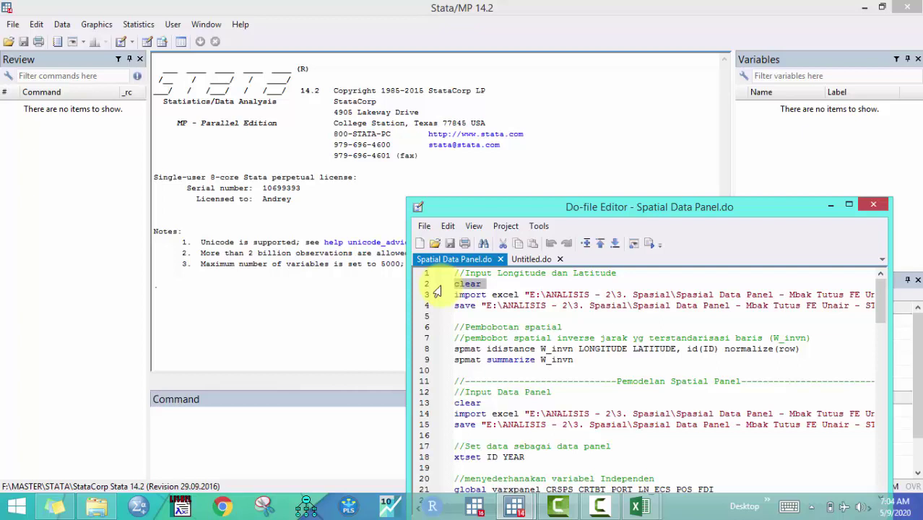
left_click(433, 295)
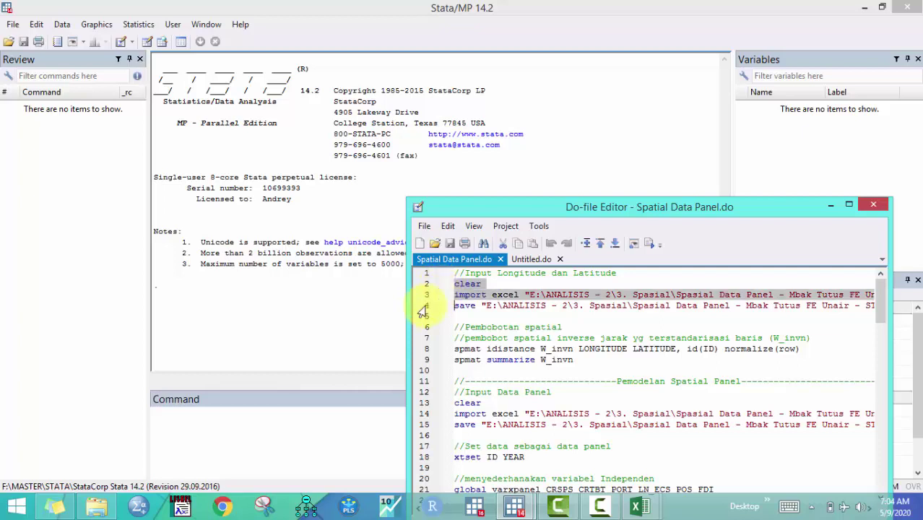
Highlight the import excel command in line 3 and its full file path to data long-lat.xlsx
left_click(491, 297)
left_click_drag(454, 294, 521, 293)
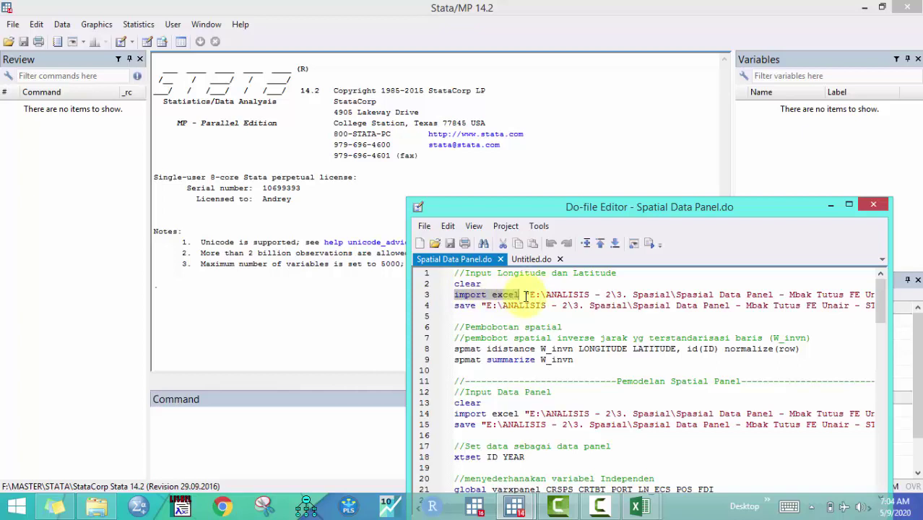
left_click_drag(525, 294, 707, 295)
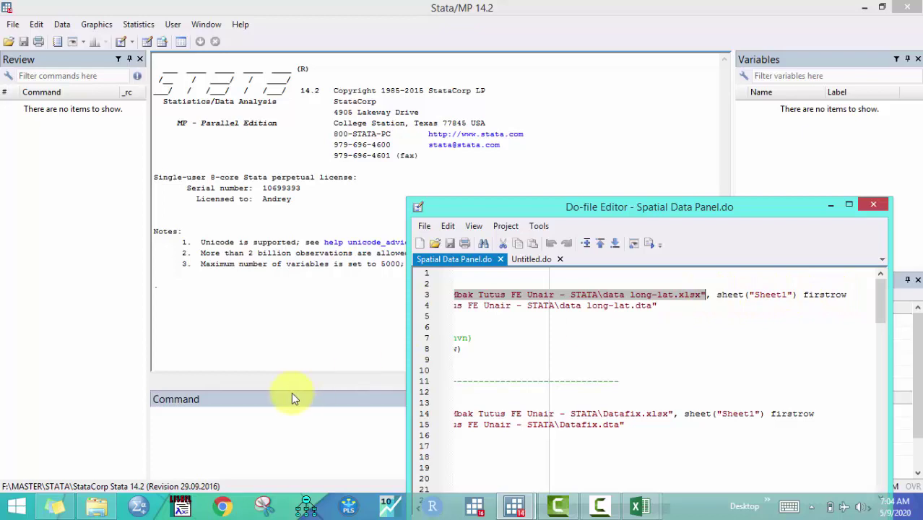
Highlight the file name "data long-lat" in line 3 and check it against the title of the Excel workbook
left_click(480, 297)
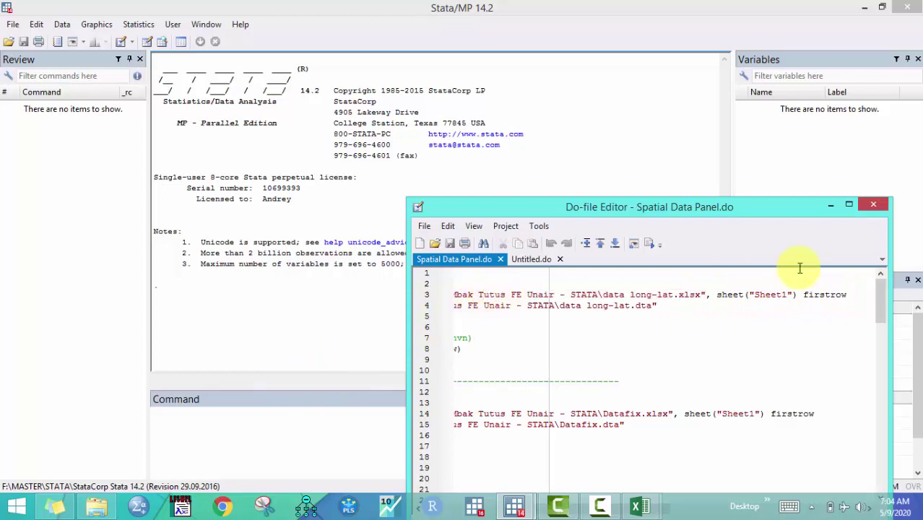
left_click_drag(603, 295, 675, 294)
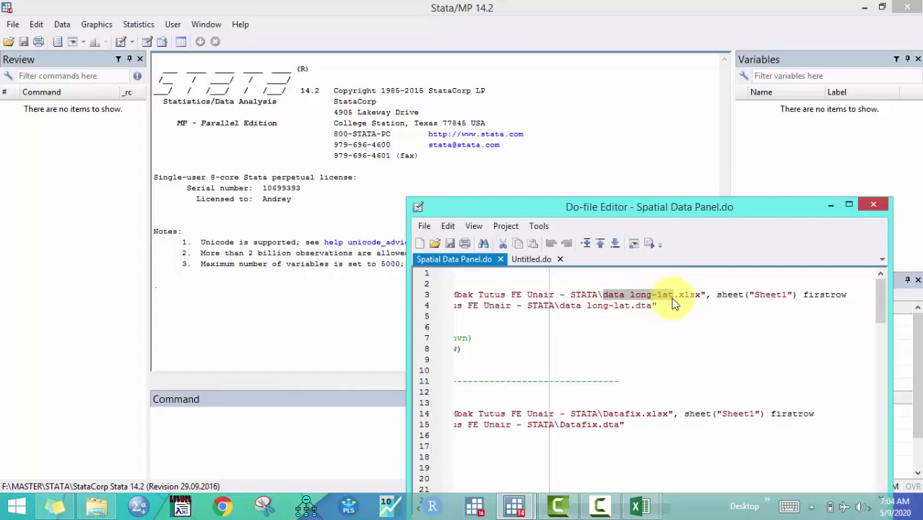
mouse_move(650, 510)
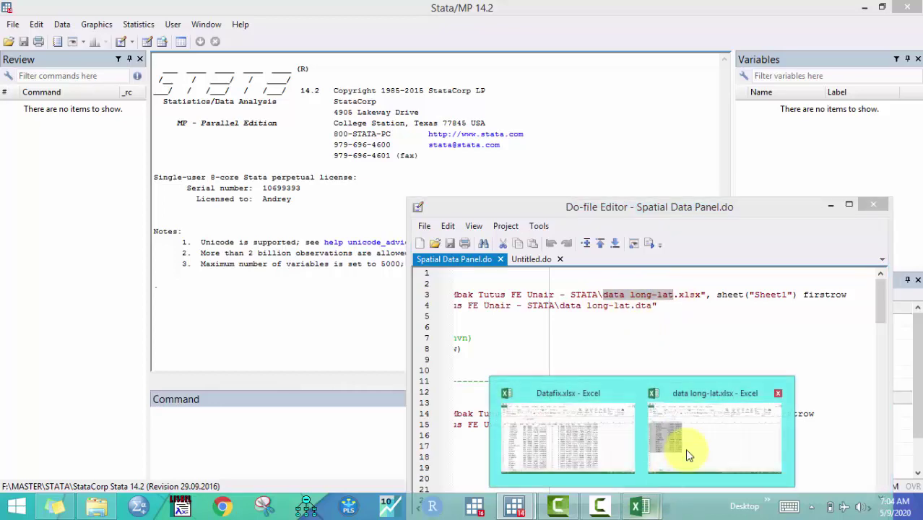
left_click(685, 449)
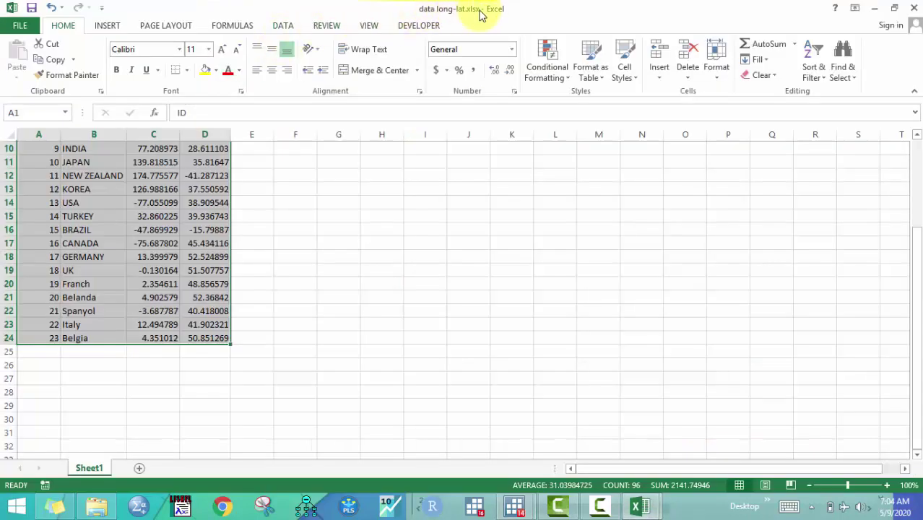
left_click(875, 8)
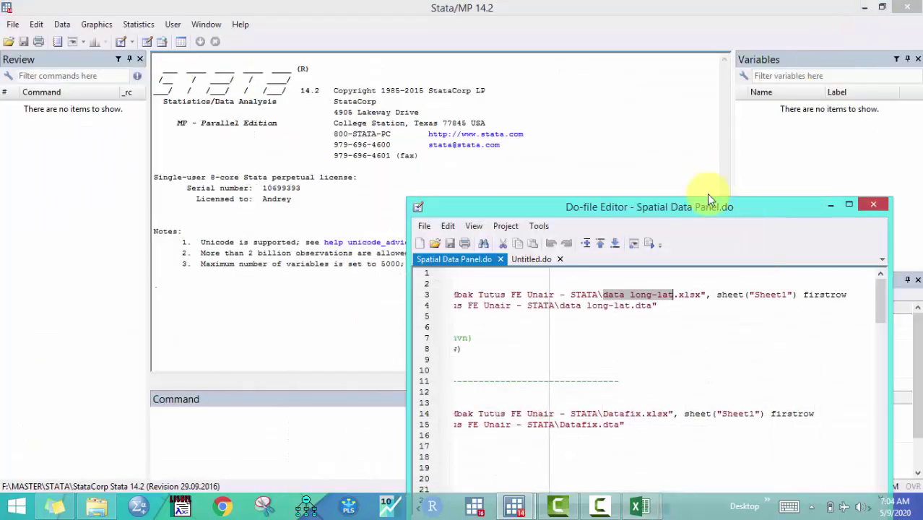
Highlight the sheet("Sheet1") option in line 3 and check it against the sheet name in data long-lat.xlsx
left_click(674, 294)
double_click(695, 296)
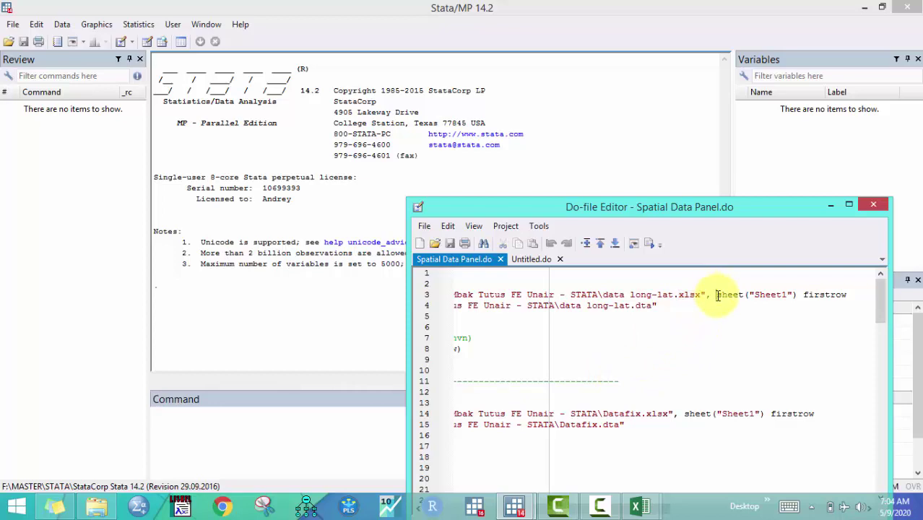
left_click_drag(717, 294, 797, 293)
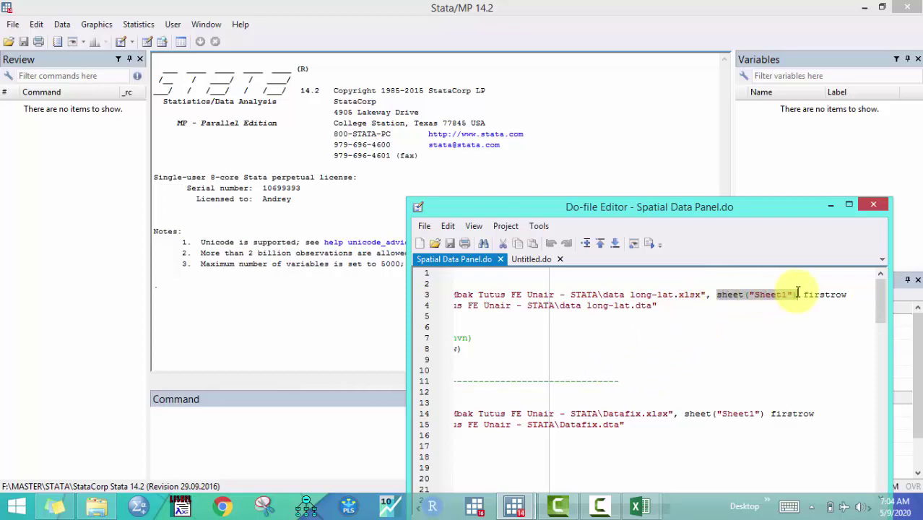
mouse_move(645, 504)
left_click(676, 477)
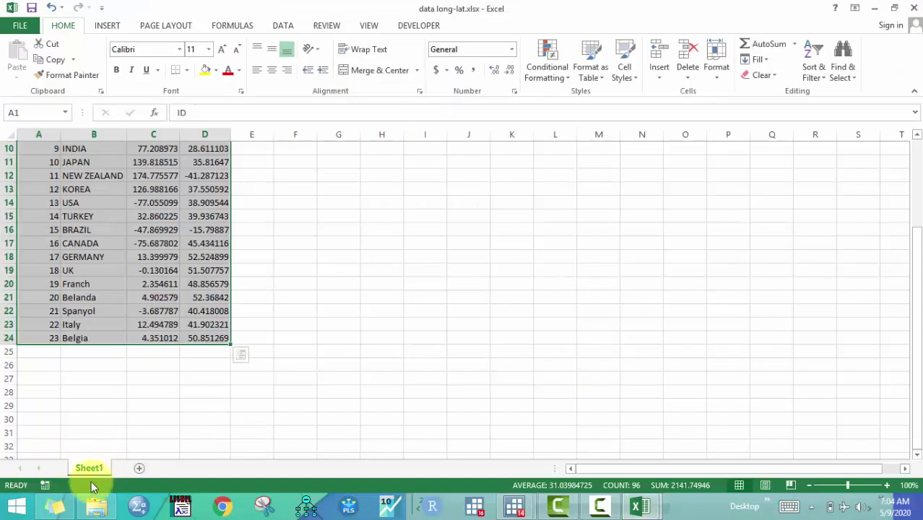
left_click(874, 8)
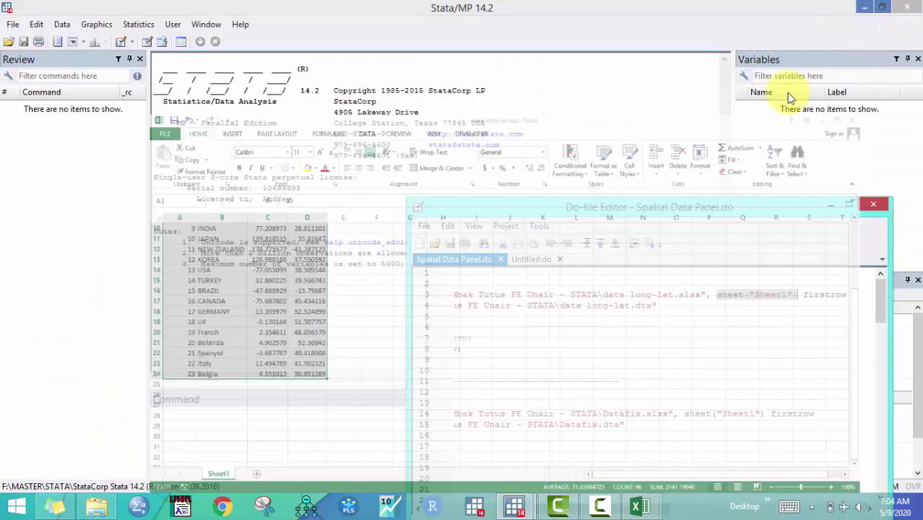